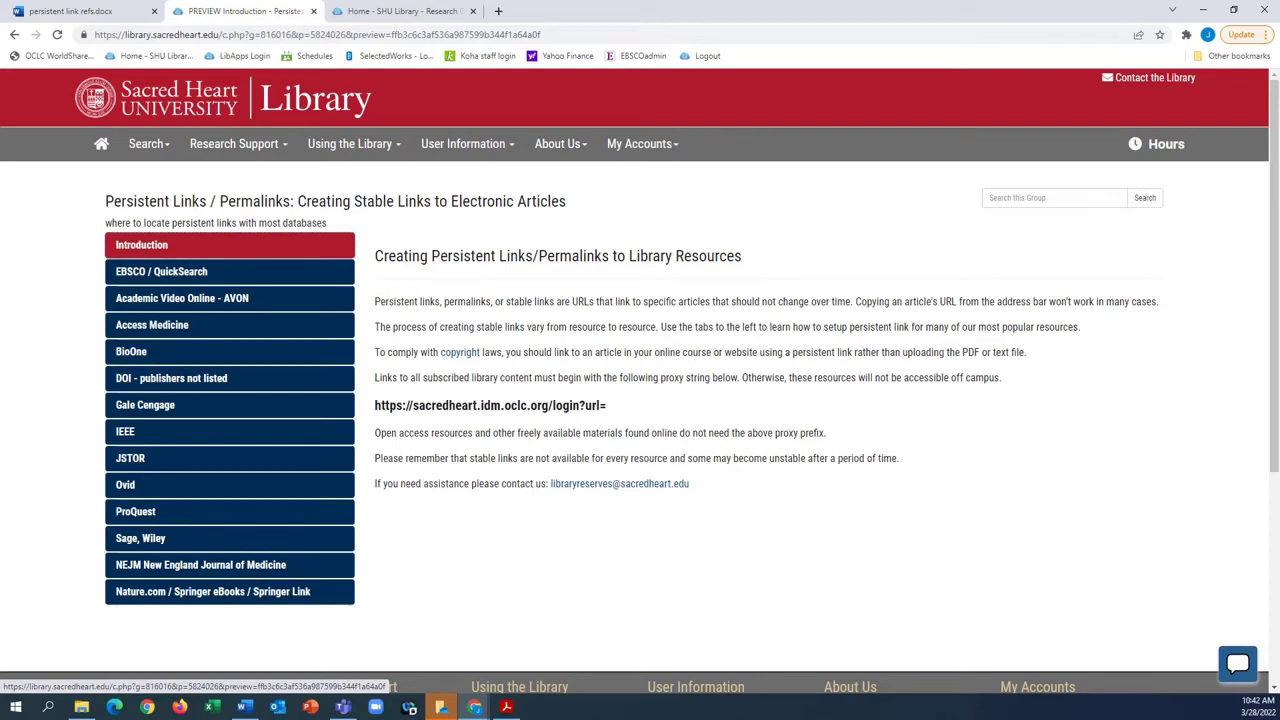
Step: Read the EBSCO/QuickSearch and JSTOR persistent-link instructions in the LibGuides guide
{"action": "left_click", "coordinate": [250, 281]}
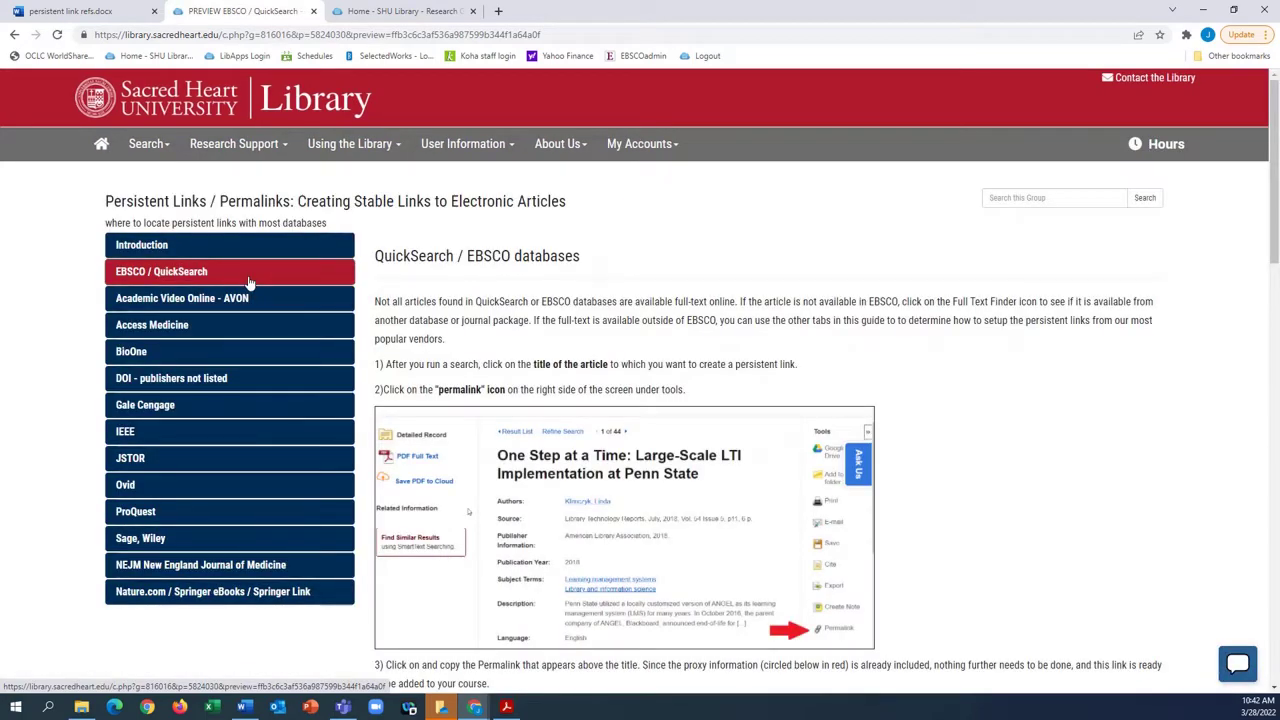
{"action": "left_click", "coordinate": [232, 458]}
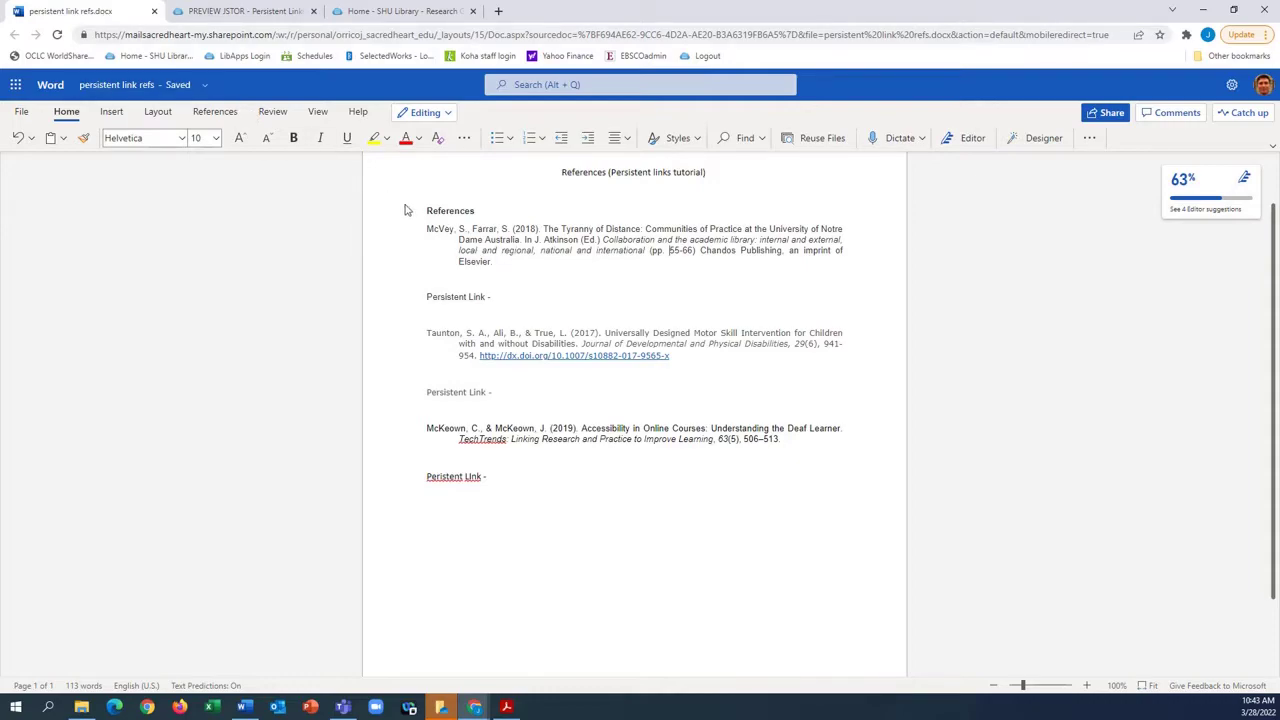
Step: Copy the book title 'Collaboration and the academic library: internal and external' from the first reference
{"action": "left_click_drag", "start_coordinate": [545, 229], "coordinate": [706, 237]}
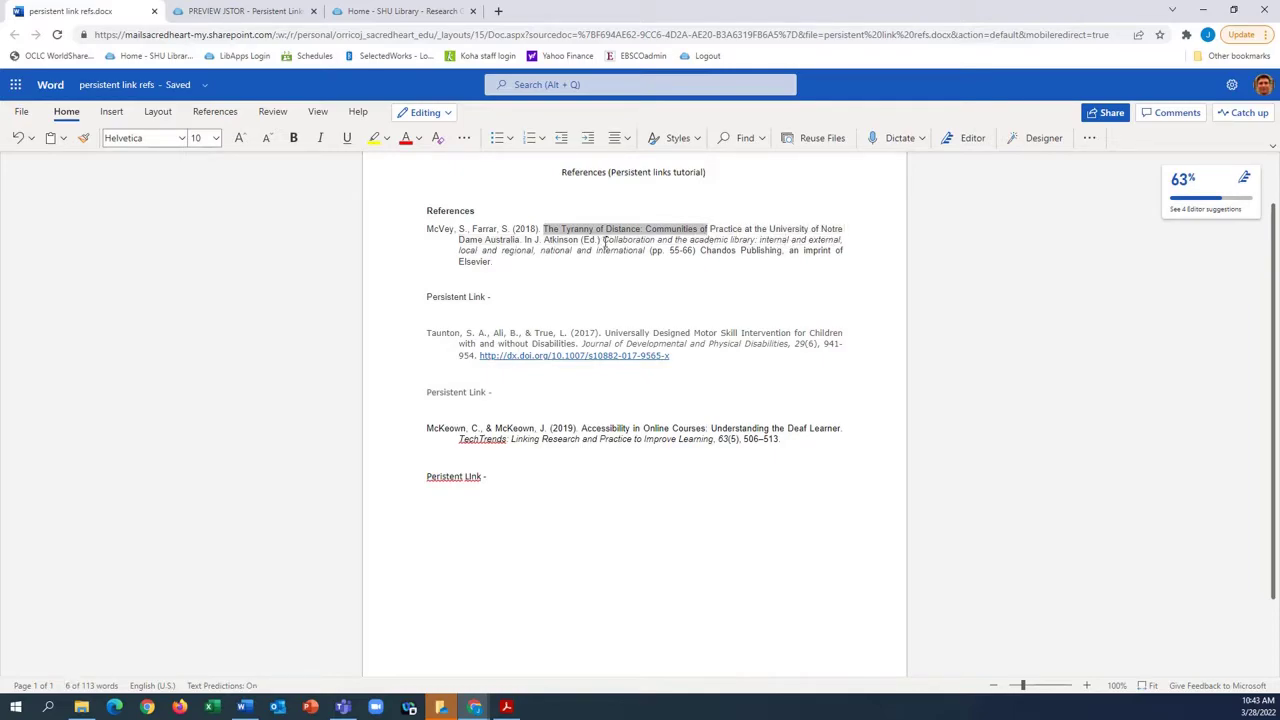
{"action": "left_click_drag", "start_coordinate": [604, 240], "coordinate": [838, 243]}
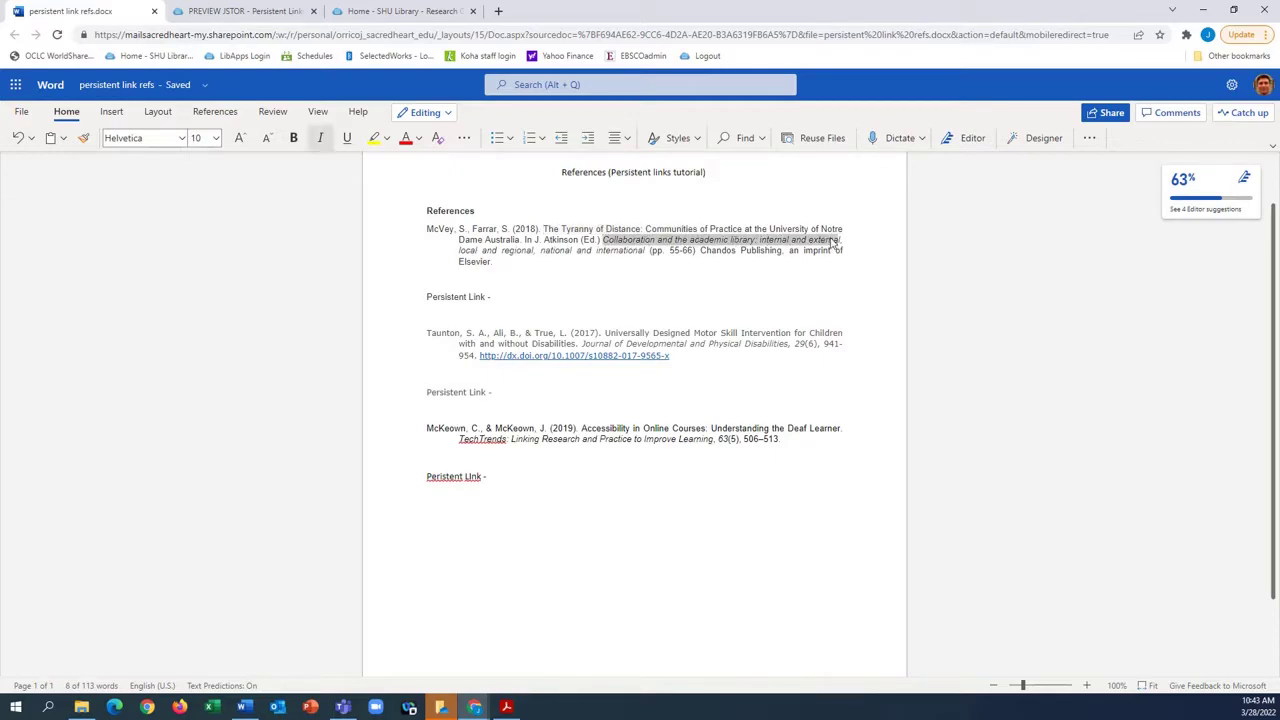
{"action": "right_click", "coordinate": [840, 246]}
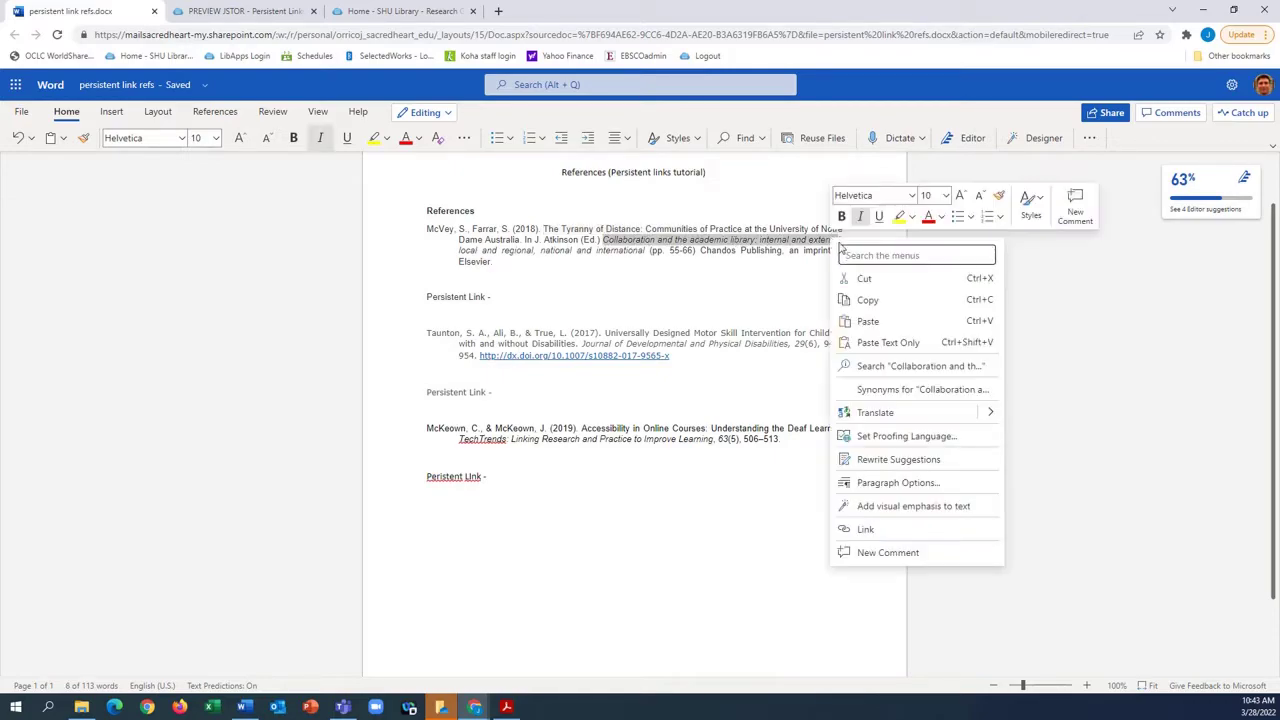
{"action": "left_click", "coordinate": [889, 299]}
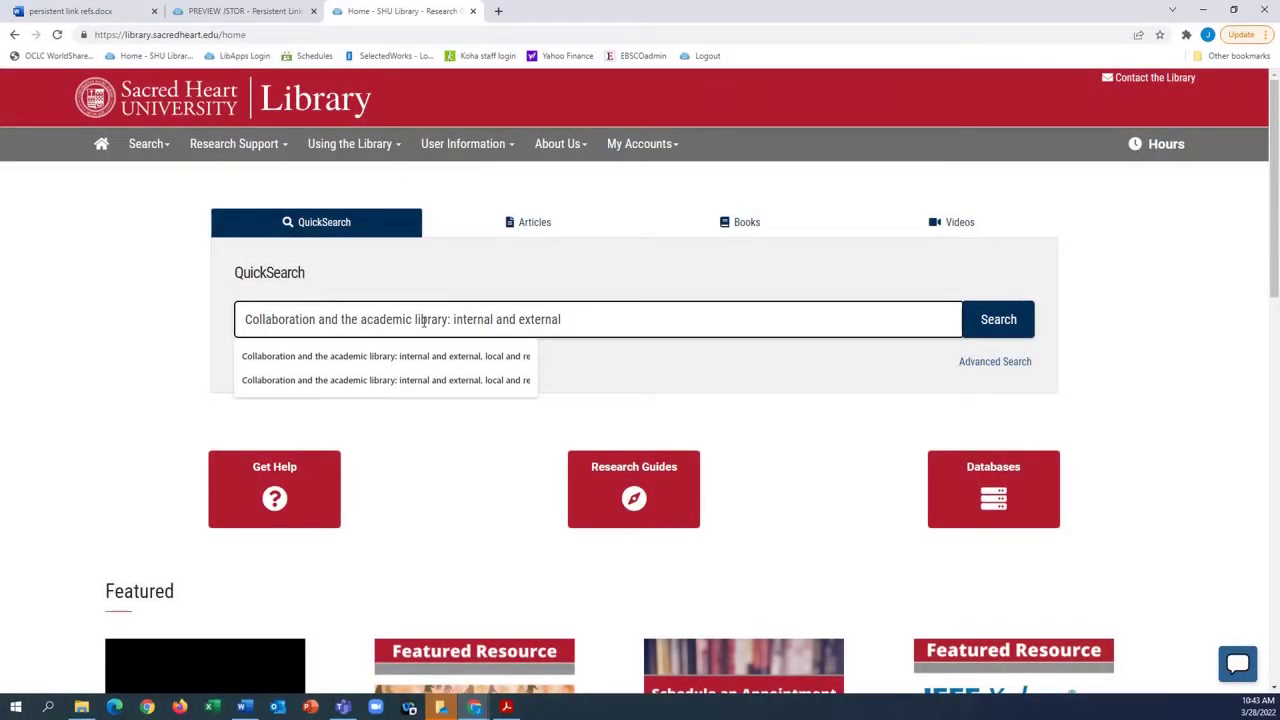
Step: Search the book title and open the 'Collaboration and the academic library' ebook record to Online Access
{"action": "key", "text": "Return"}
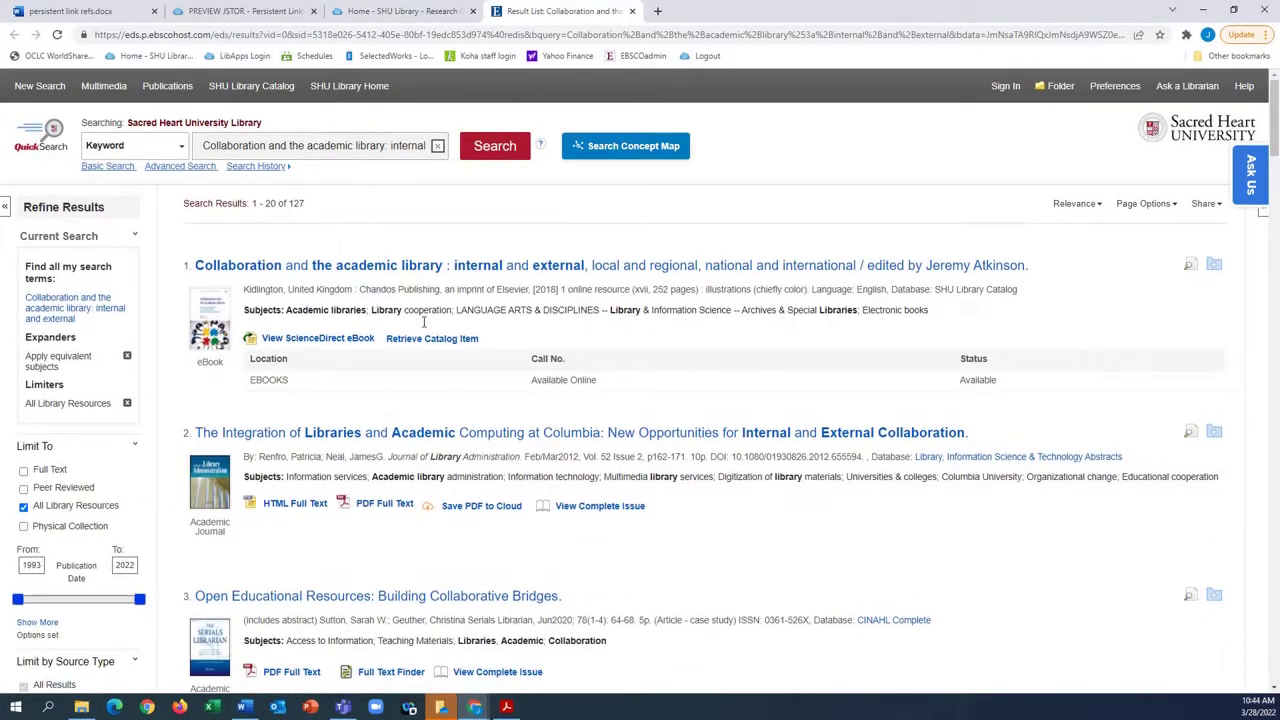
{"action": "left_click", "coordinate": [412, 268]}
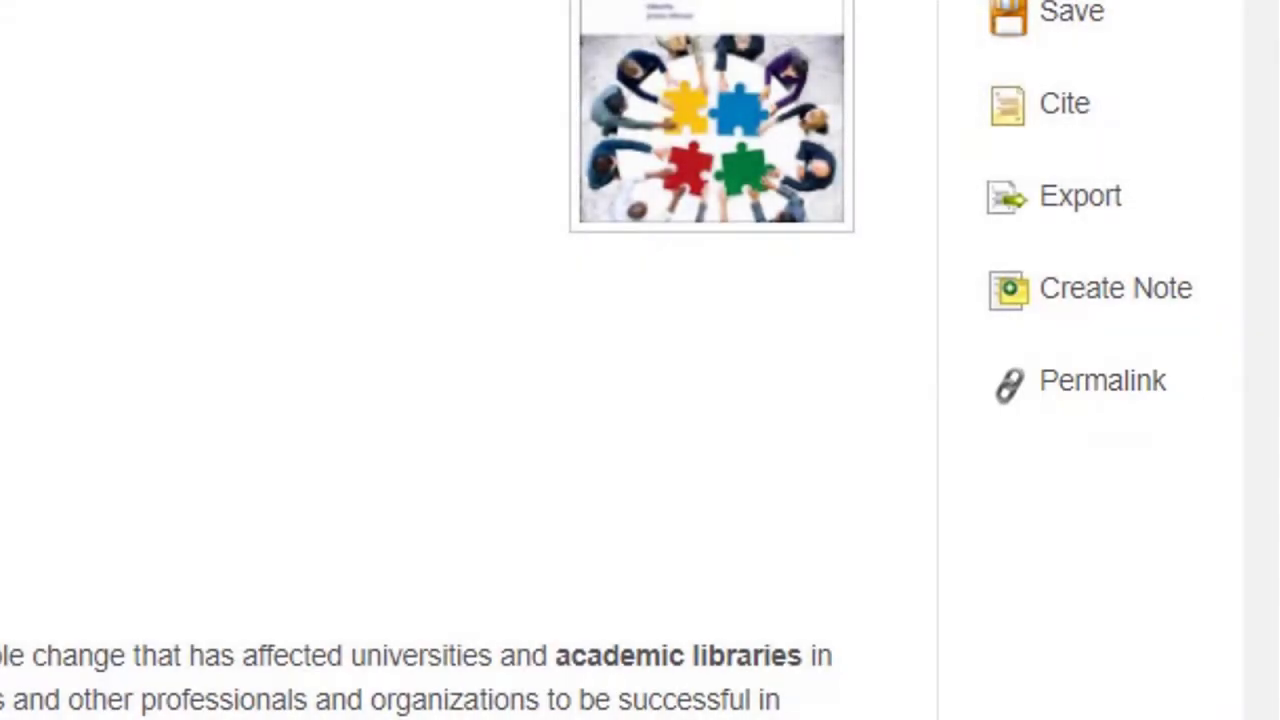
{"action": "scroll", "coordinate": [410, 272], "scroll_direction": "down", "scroll_amount": 6}
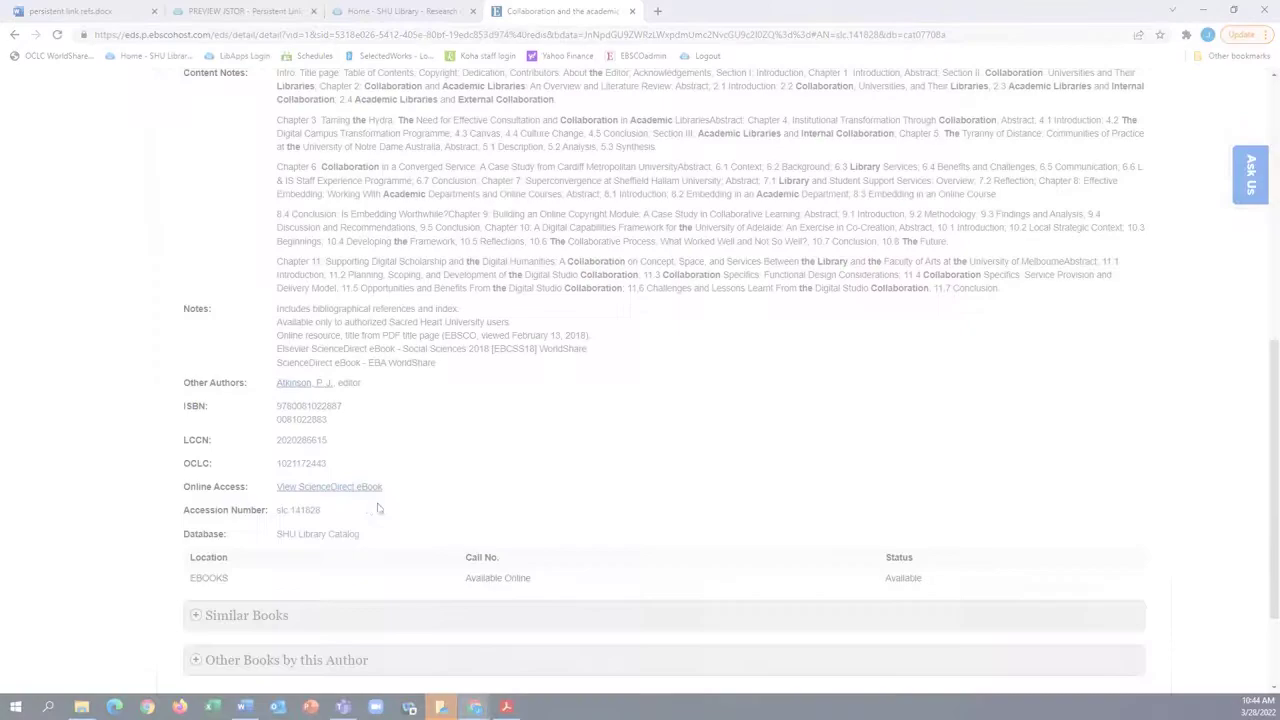
Step: Open Chapter 5, 'The Tyranny of Distance', on ScienceDirect and copy its DOI link
{"action": "left_click", "coordinate": [350, 495]}
{"action": "scroll", "coordinate": [354, 495], "scroll_direction": "down", "scroll_amount": 2}
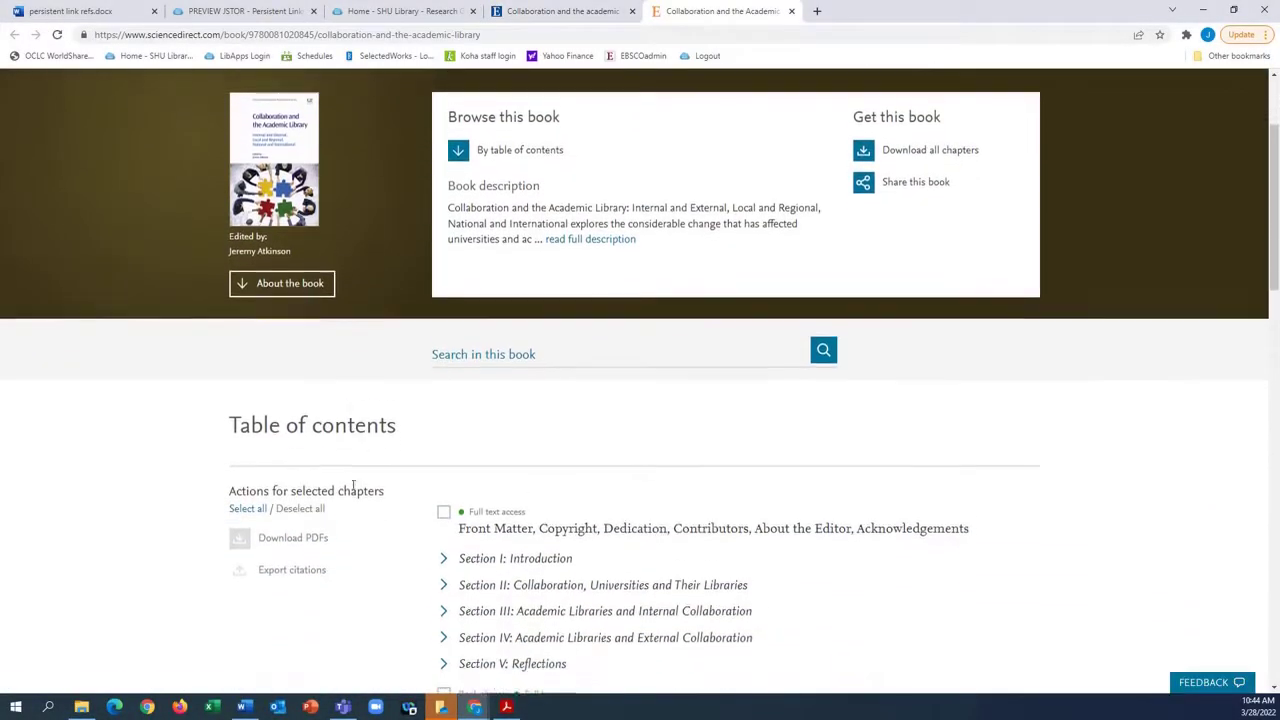
{"action": "scroll", "coordinate": [443, 570], "scroll_direction": "down", "scroll_amount": 1}
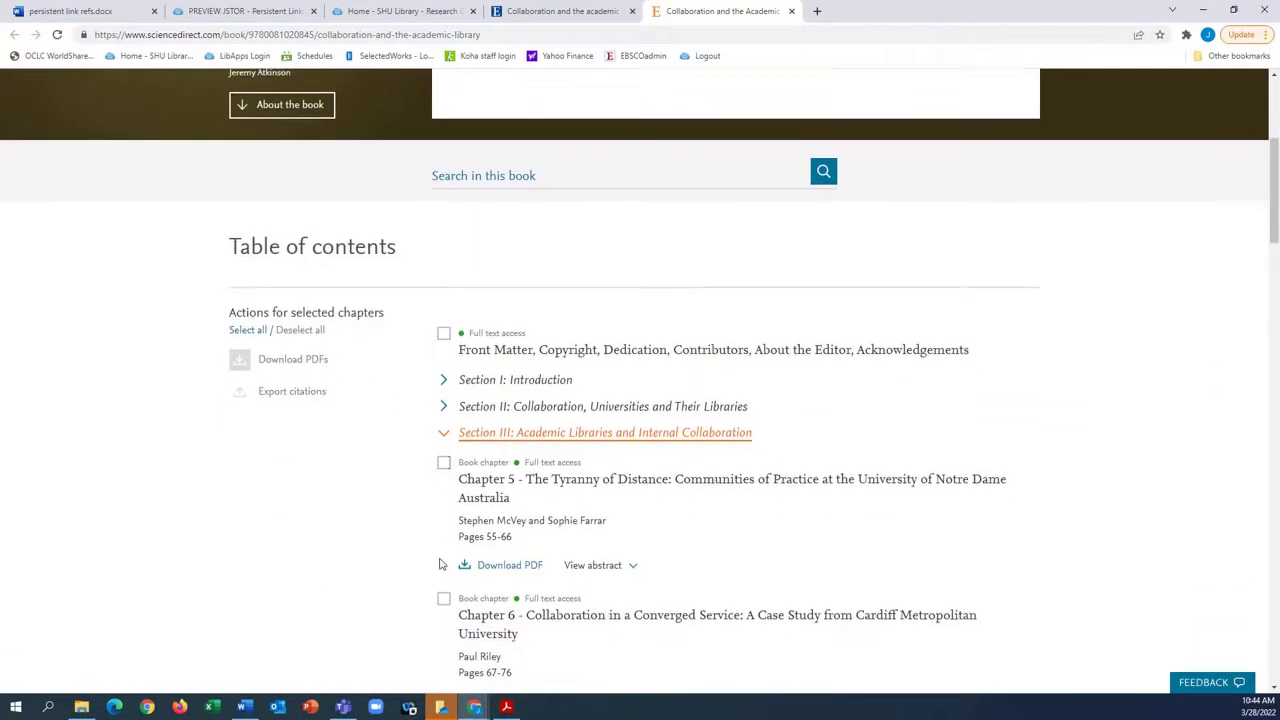
{"action": "left_click", "coordinate": [584, 488]}
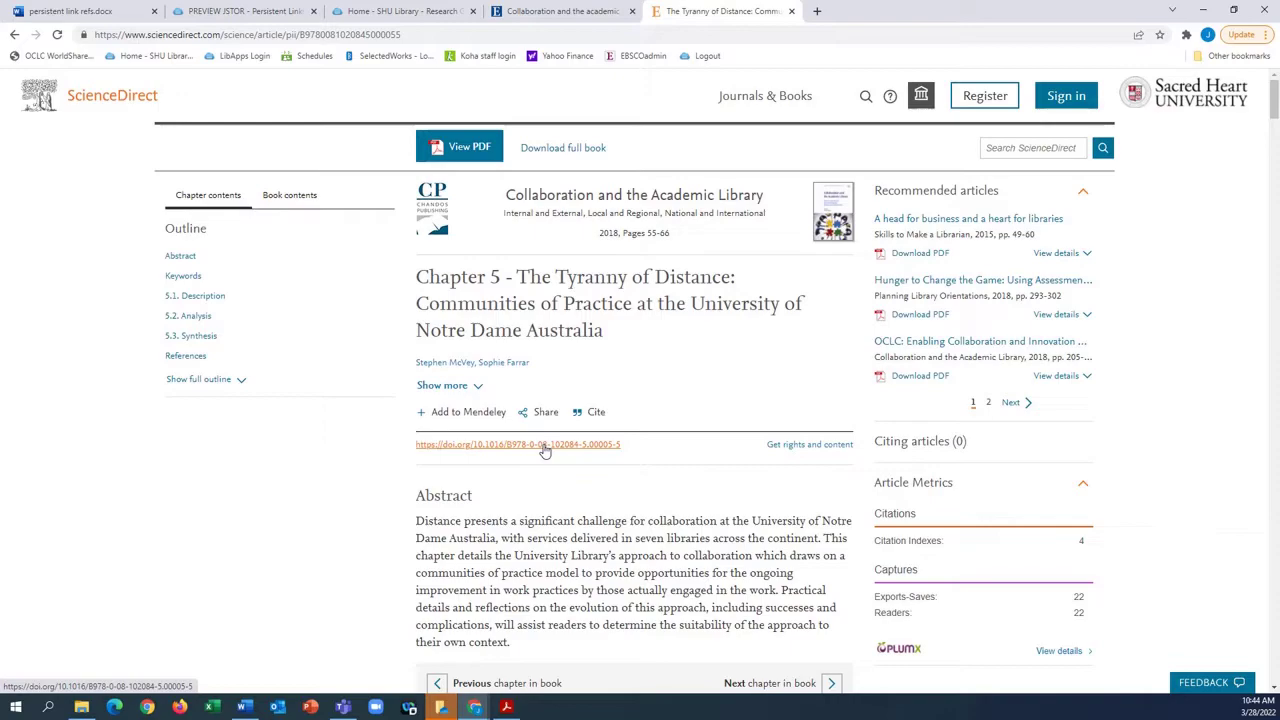
{"action": "right_click", "coordinate": [544, 451]}
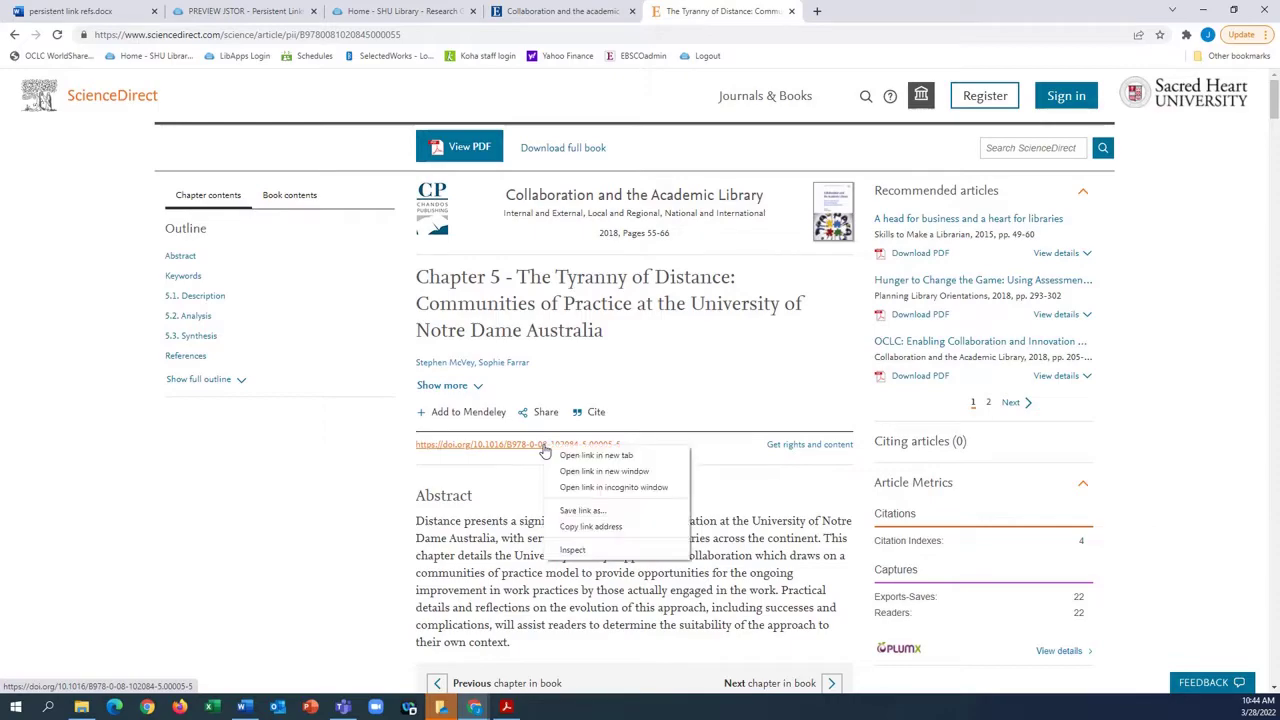
{"action": "left_click", "coordinate": [577, 530]}
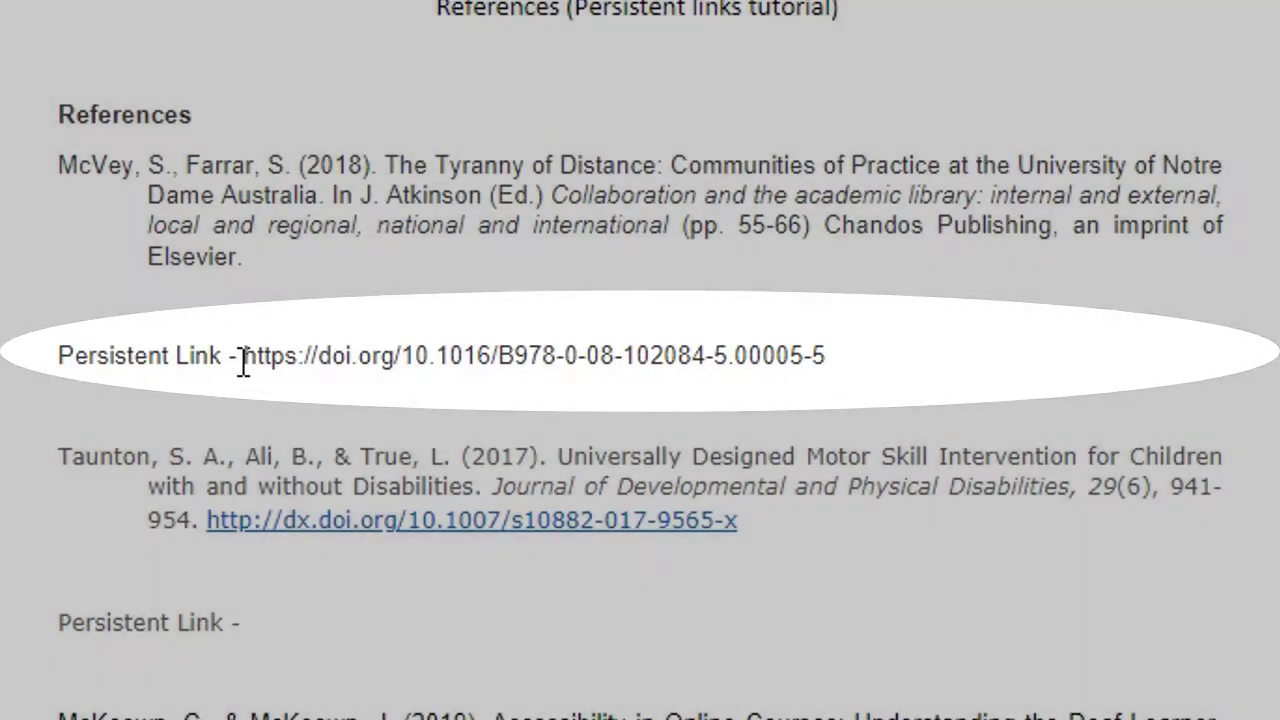
{"action": "type", "text": "https://sacredheart.idm.oclc.org/login?url="}
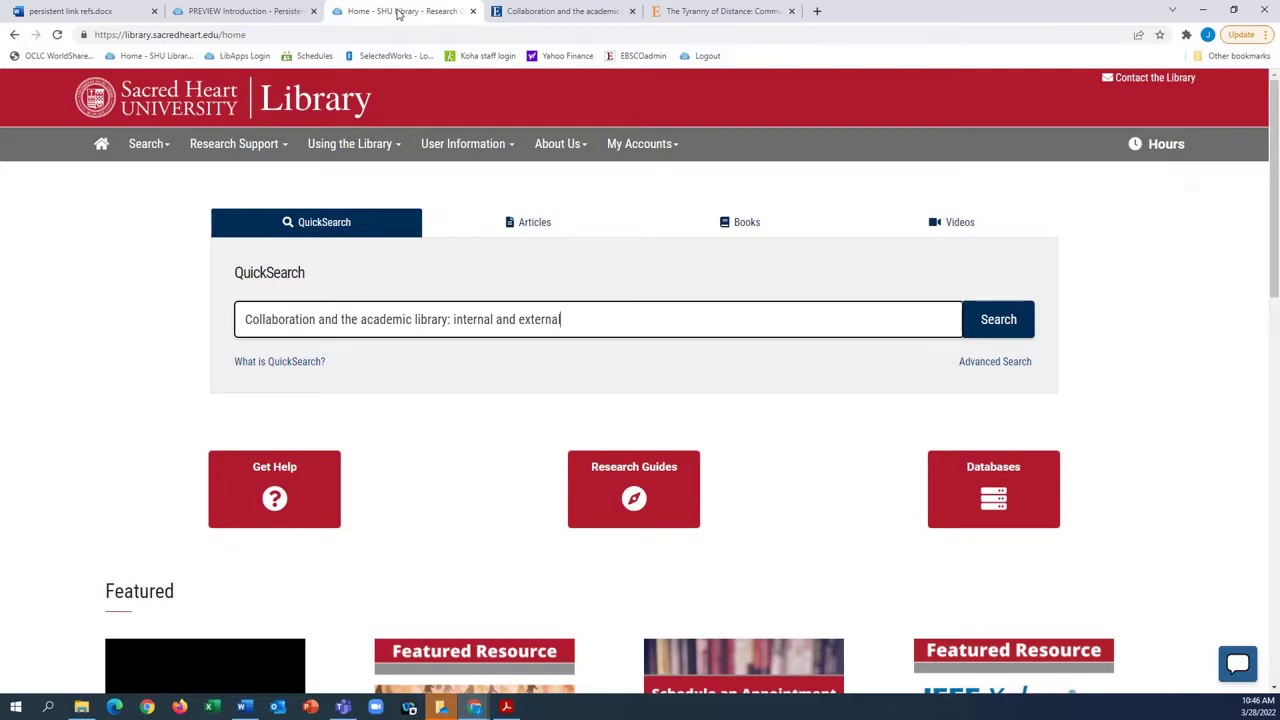
Step: Paste the motor skill article's DOI into the Citation Linker's DOI field
{"action": "mouse_move", "coordinate": [160, 157]}
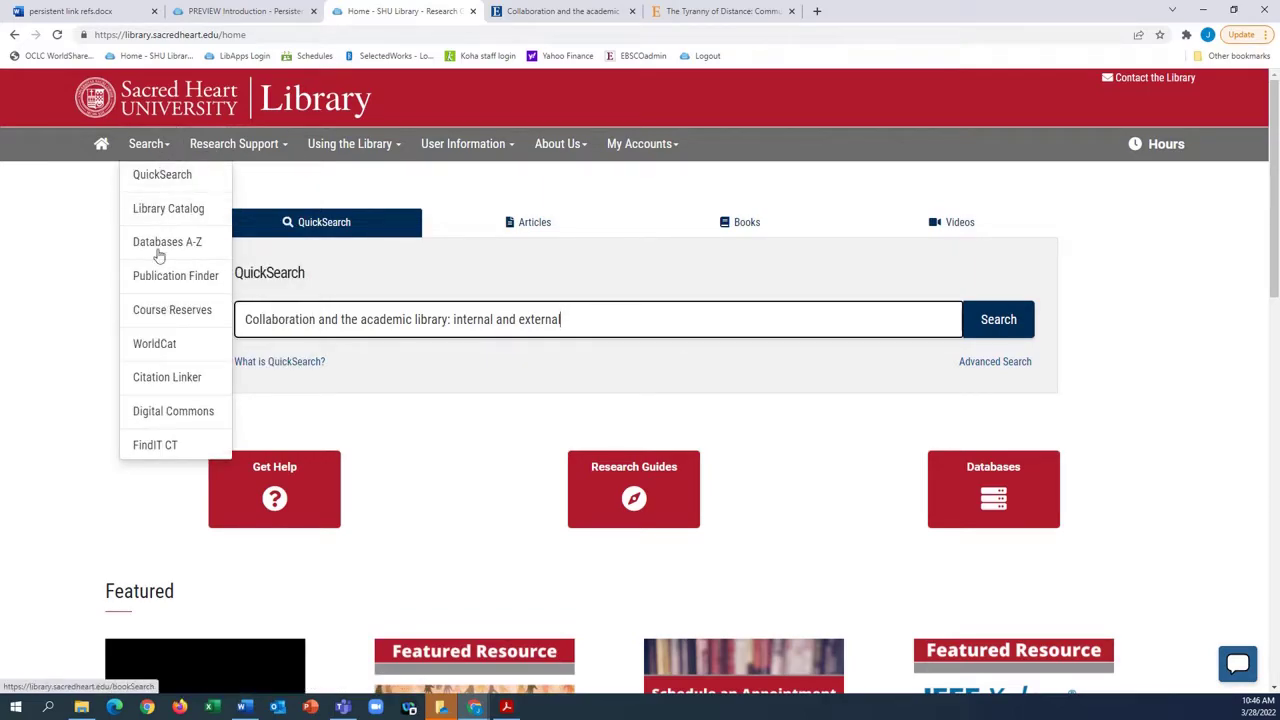
{"action": "left_click", "coordinate": [162, 383]}
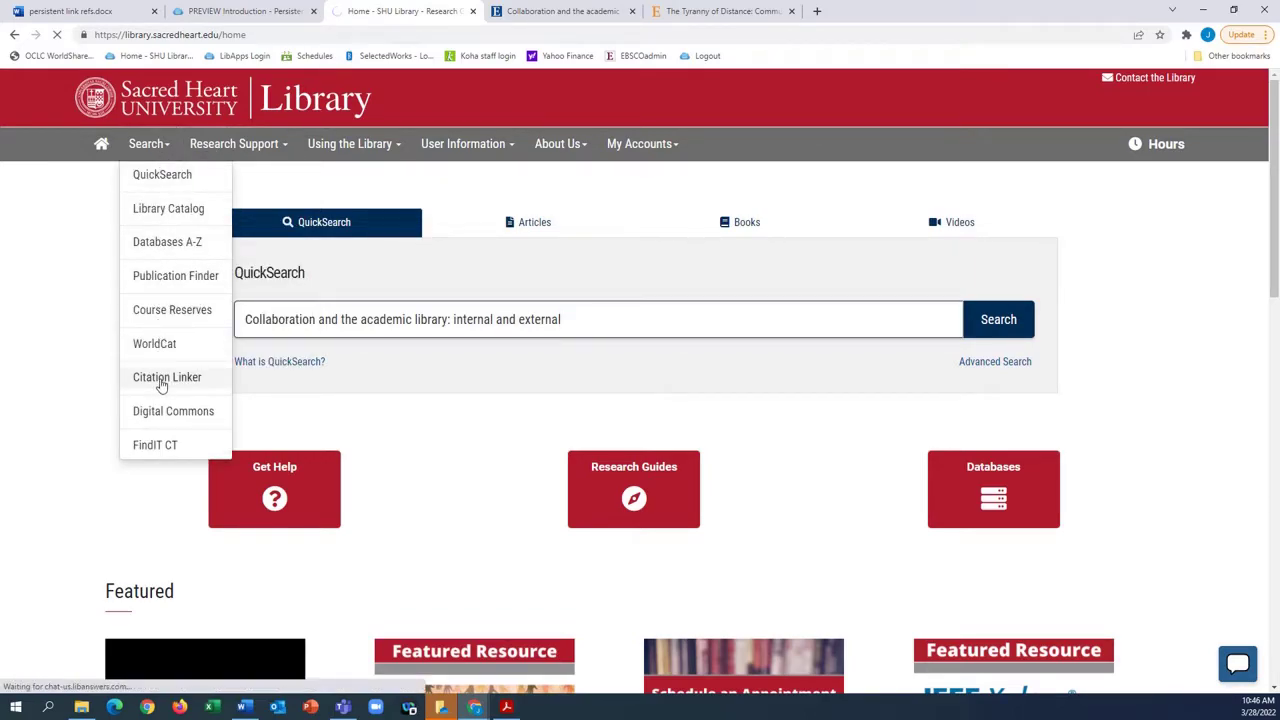
{"action": "scroll", "coordinate": [164, 380], "scroll_direction": "down", "scroll_amount": 3}
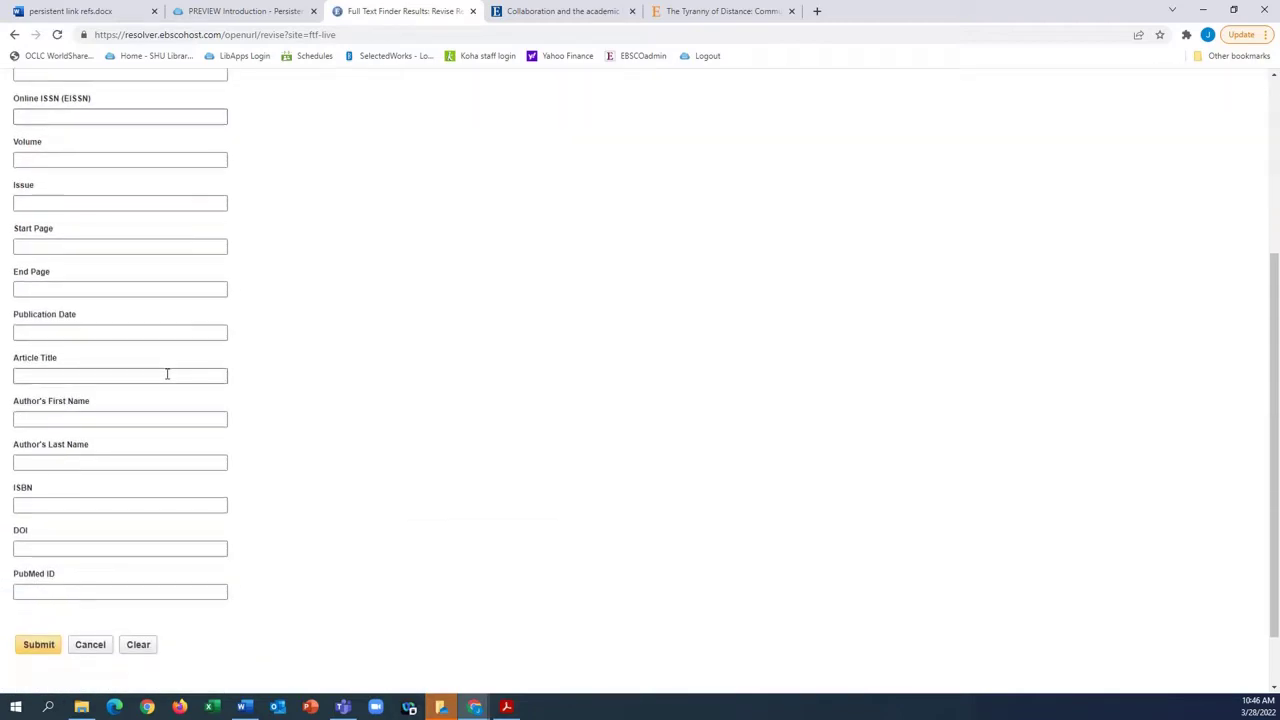
{"action": "scroll", "coordinate": [167, 374], "scroll_direction": "down", "scroll_amount": 1}
{"action": "left_click", "coordinate": [112, 514]}
{"action": "right_click", "coordinate": [118, 516]}
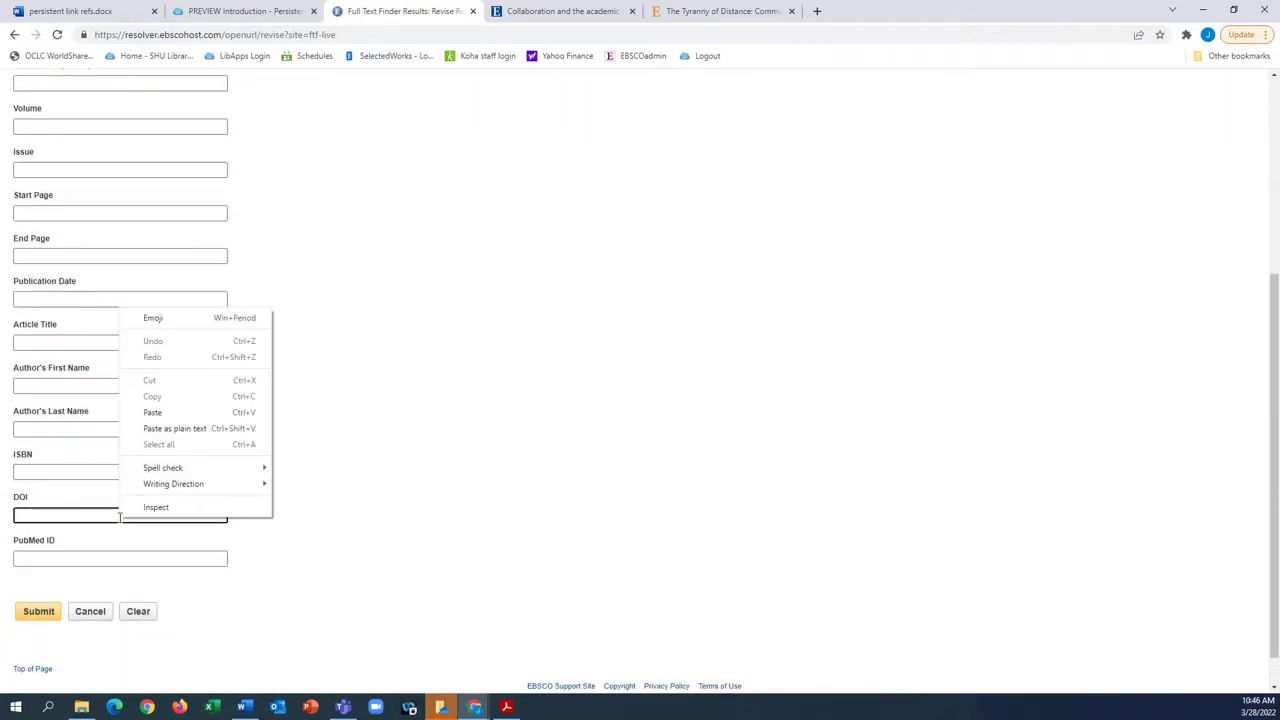
{"action": "left_click", "coordinate": [152, 418]}
{"action": "left_click_drag", "start_coordinate": [76, 516], "coordinate": [16, 516]}
{"action": "key", "text": "BackSpace"}
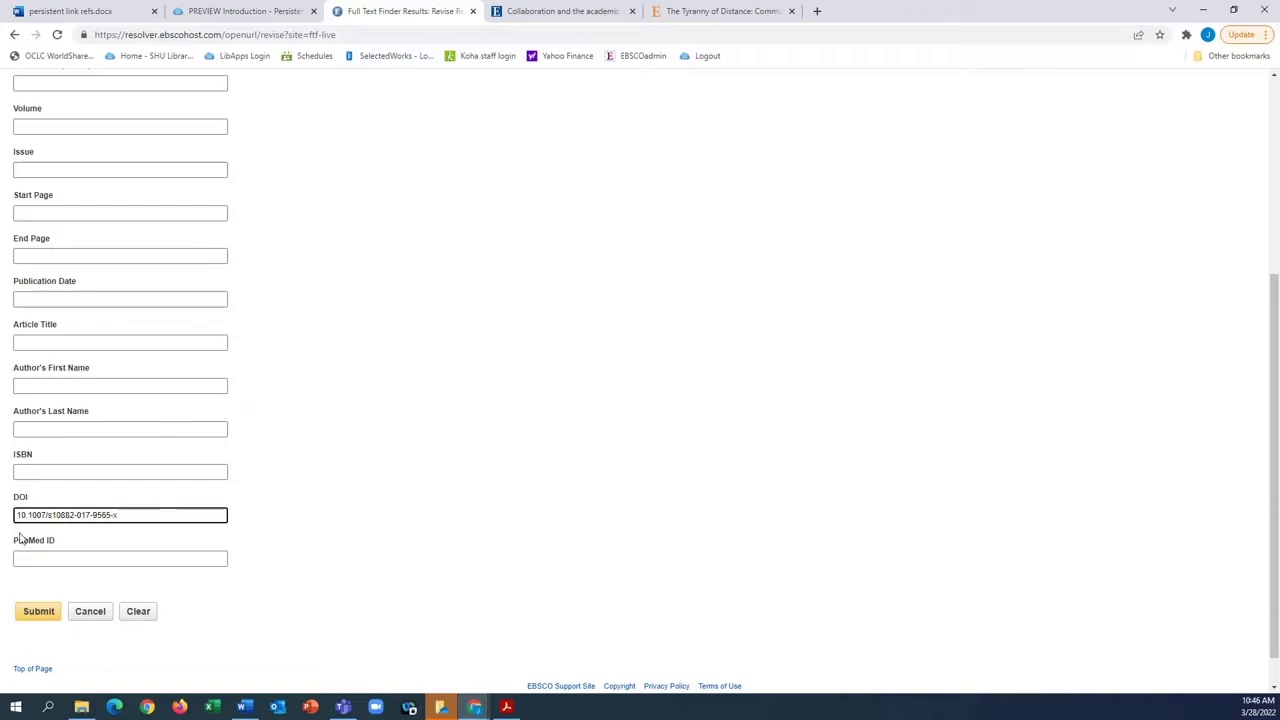
{"action": "left_click", "coordinate": [37, 611]}
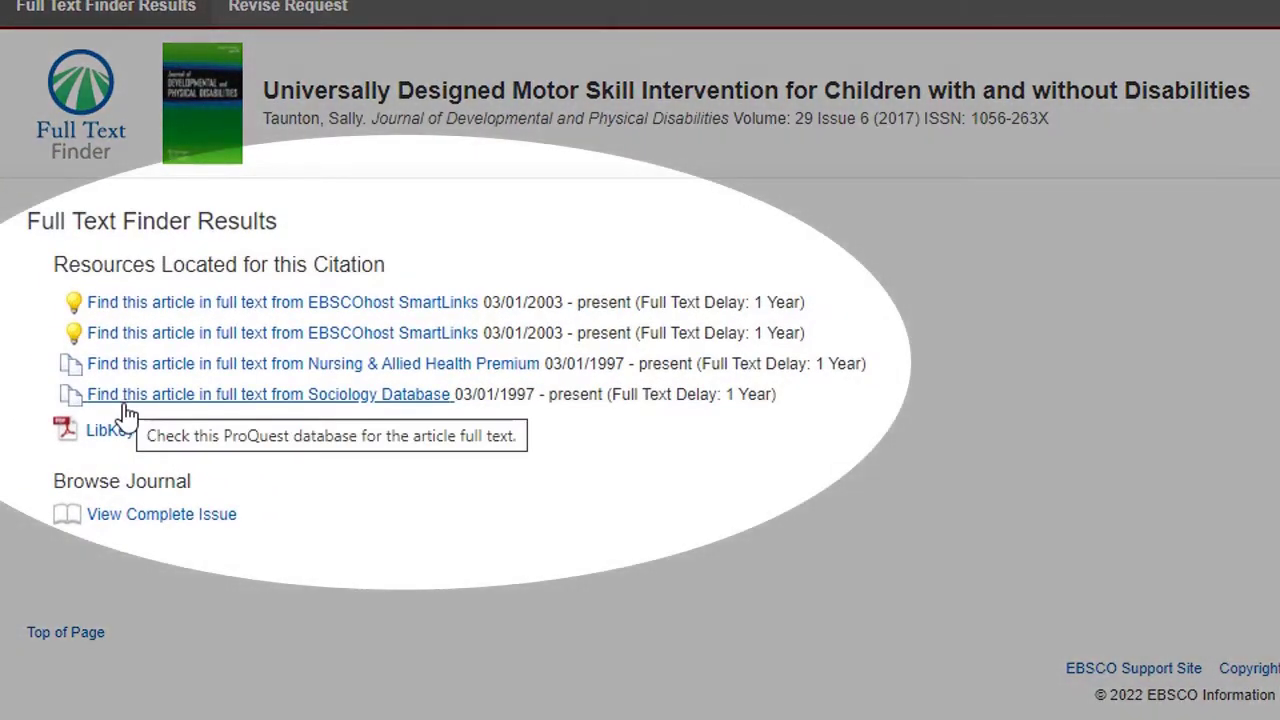
{"action": "left_click", "coordinate": [129, 401]}
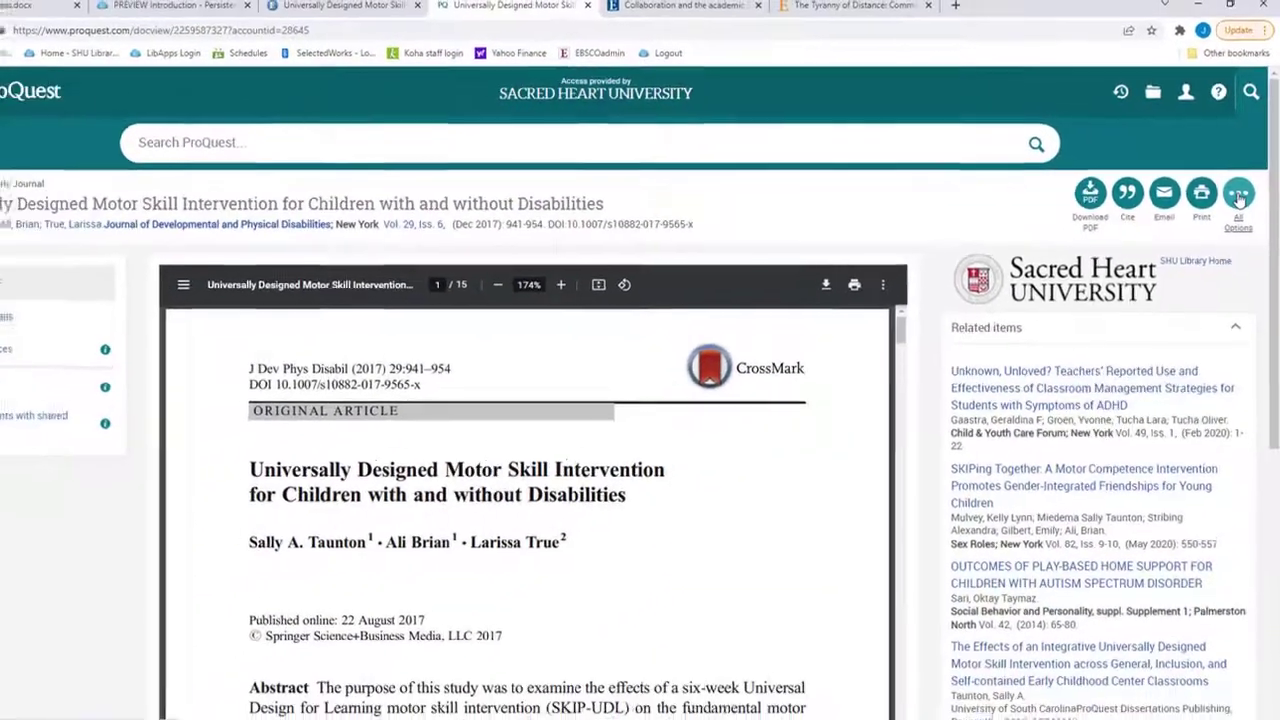
Step: Copy the motor skill article's sacredheart-proxied persistent link from ProQuest's All Options
{"action": "left_click", "coordinate": [1172, 370]}
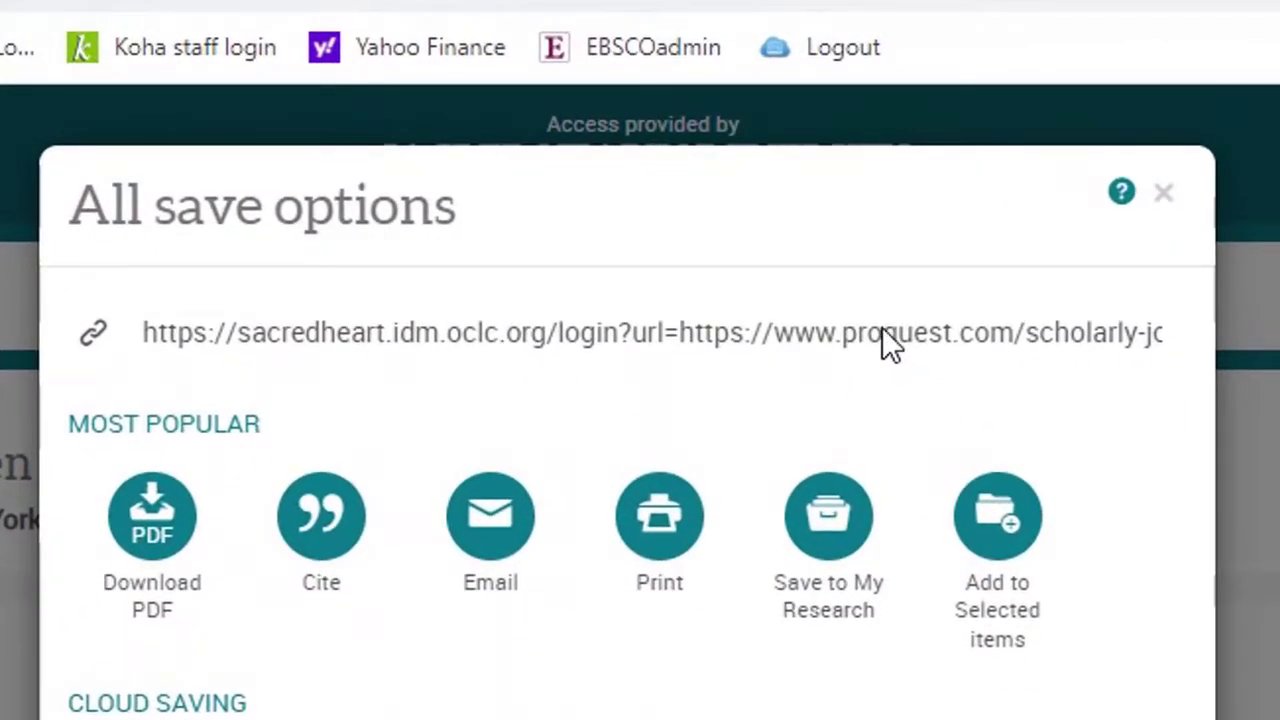
{"action": "left_click", "coordinate": [886, 337]}
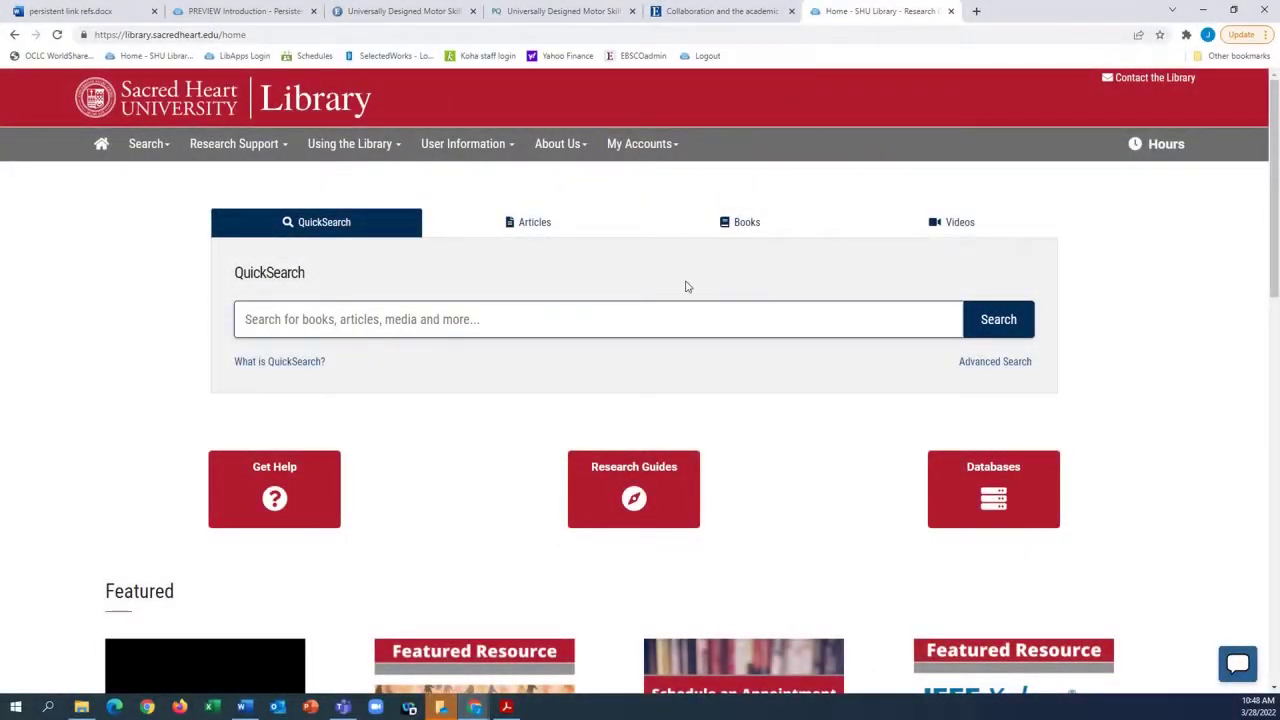
Step: Search 'Accessibility in Online Courses: Understanding the Deaf Learner' and open its detailed record
{"action": "left_click", "coordinate": [612, 322]}
{"action": "right_click", "coordinate": [610, 324]}
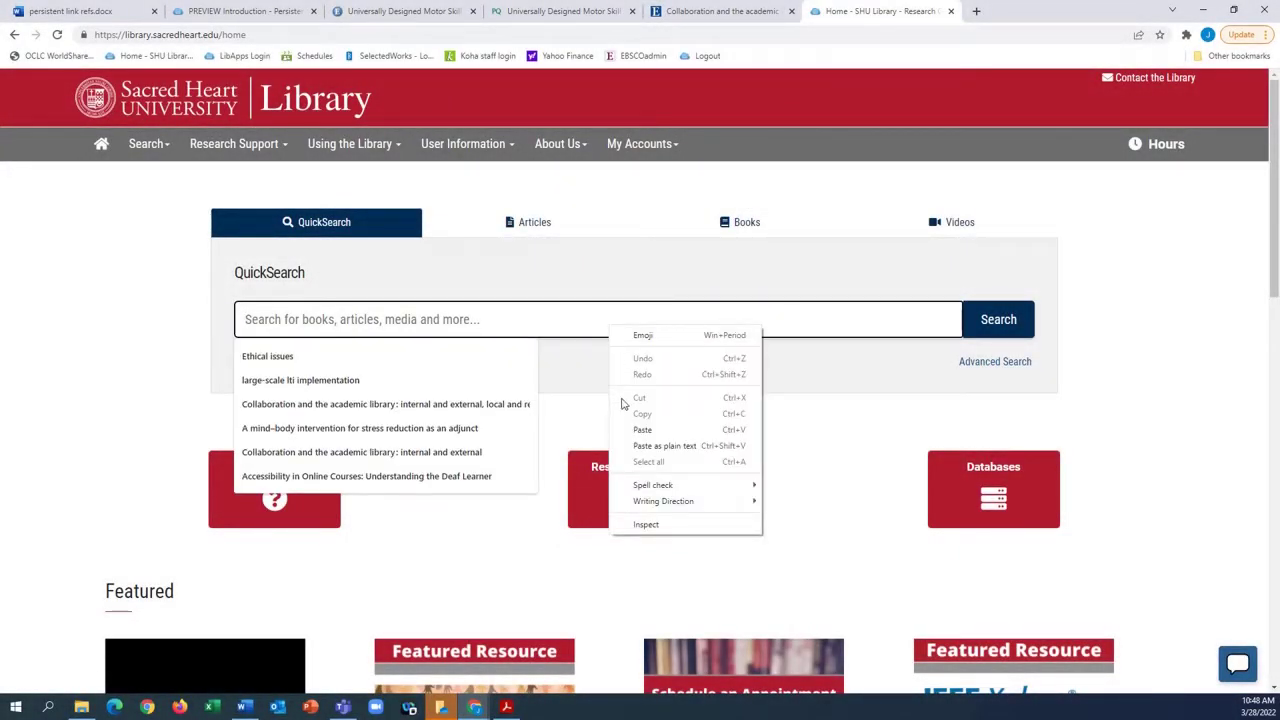
{"action": "left_click", "coordinate": [634, 432]}
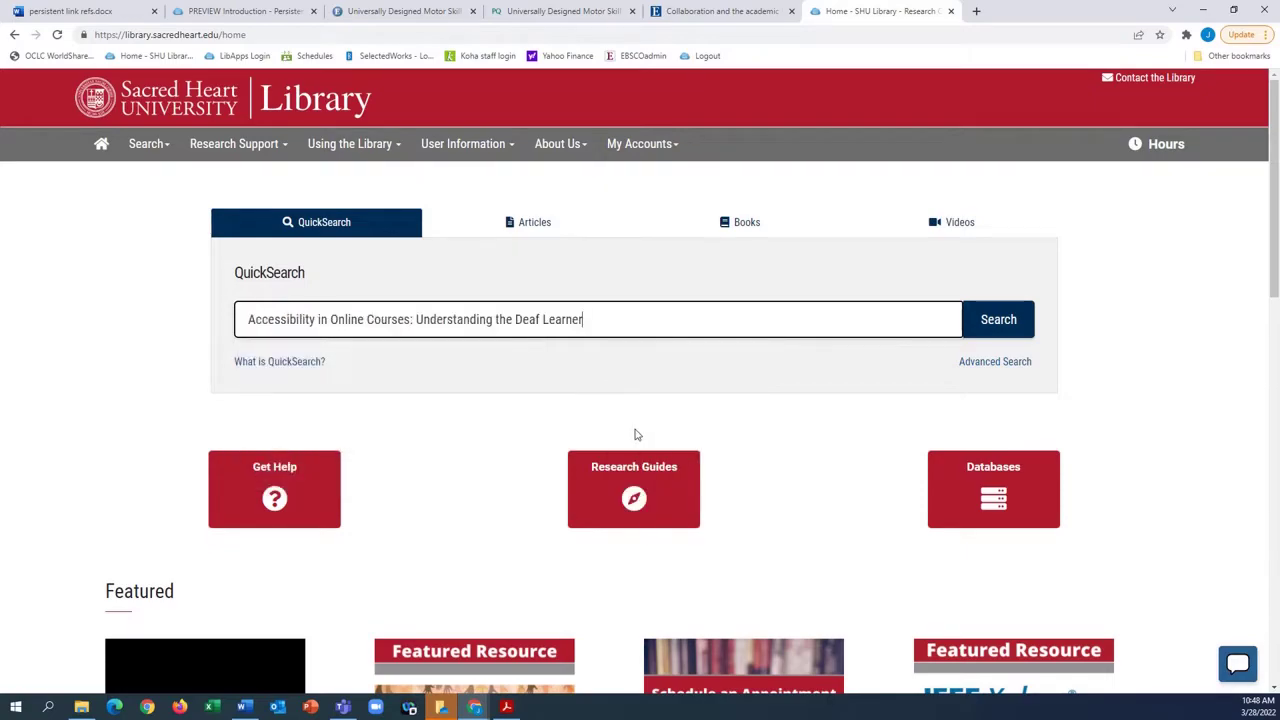
{"action": "left_click", "coordinate": [990, 322]}
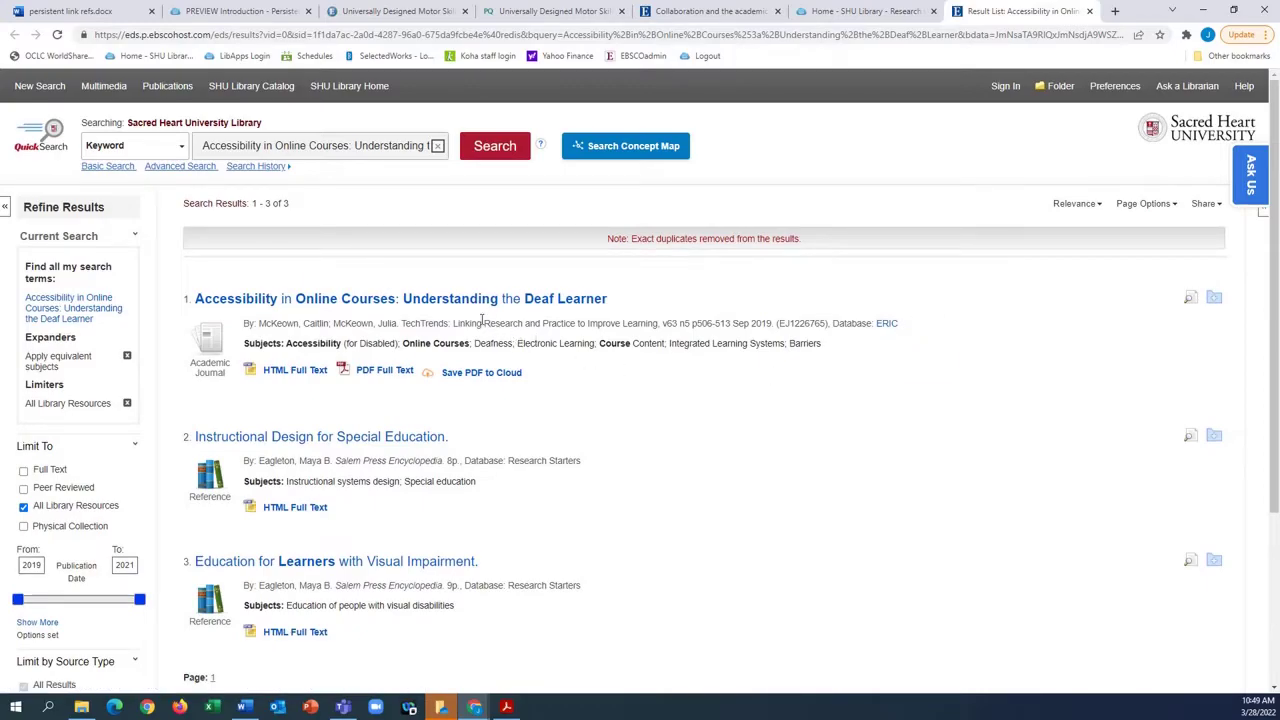
{"action": "left_click", "coordinate": [458, 300]}
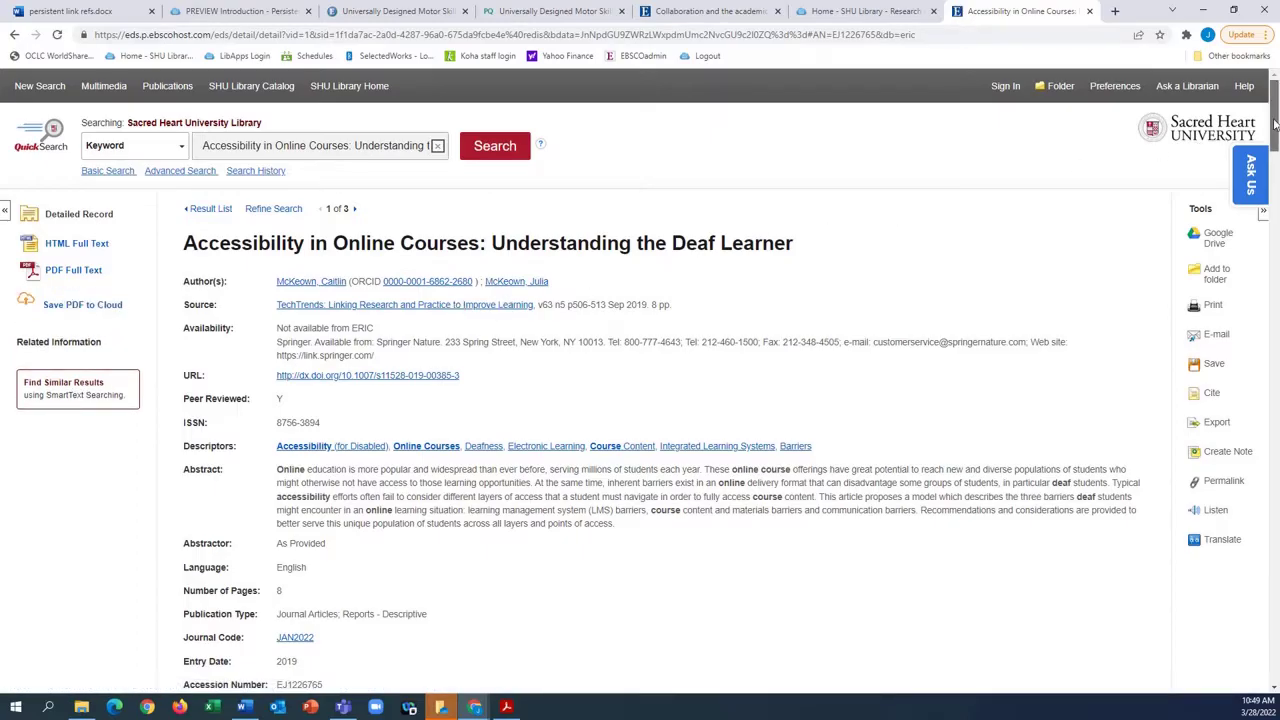
{"action": "left_click_drag", "start_coordinate": [1274, 122], "coordinate": [1237, 205]}
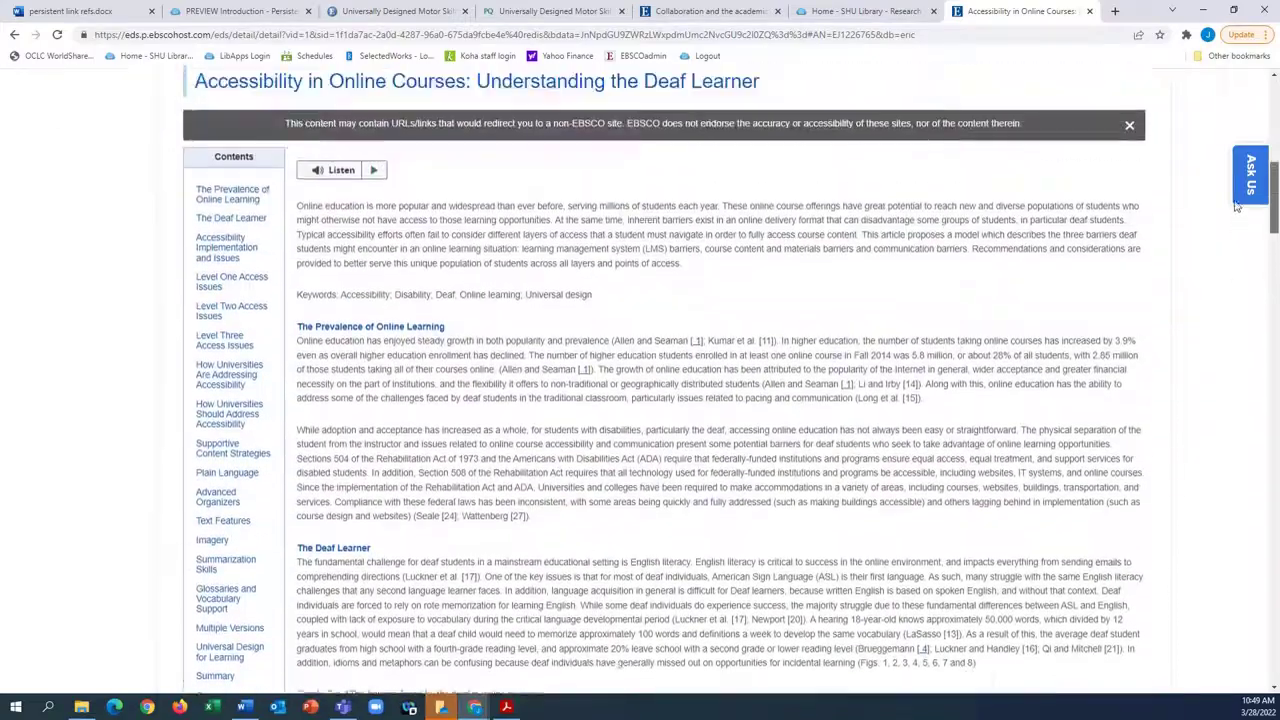
{"action": "scroll", "coordinate": [1237, 205], "scroll_direction": "up", "scroll_amount": 10}
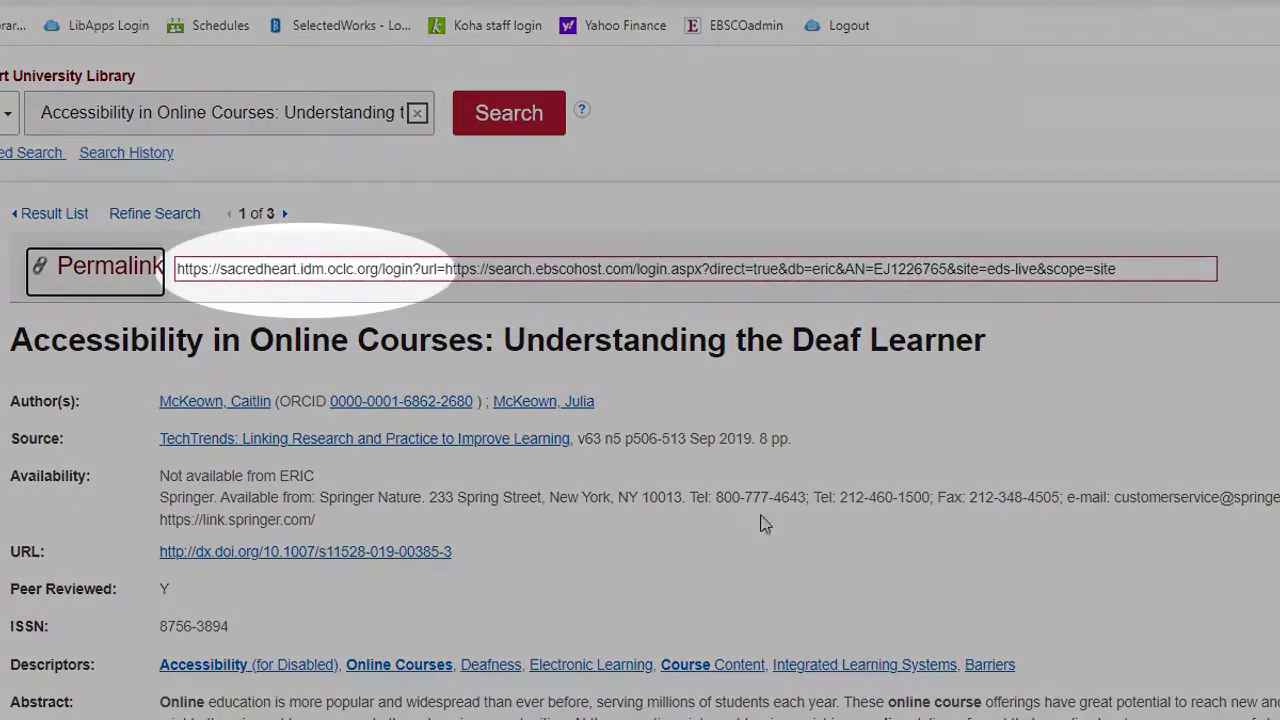
Step: Select the Deaf Learner record's full sacredheart-proxied permalink URL
{"action": "left_click", "coordinate": [628, 268]}
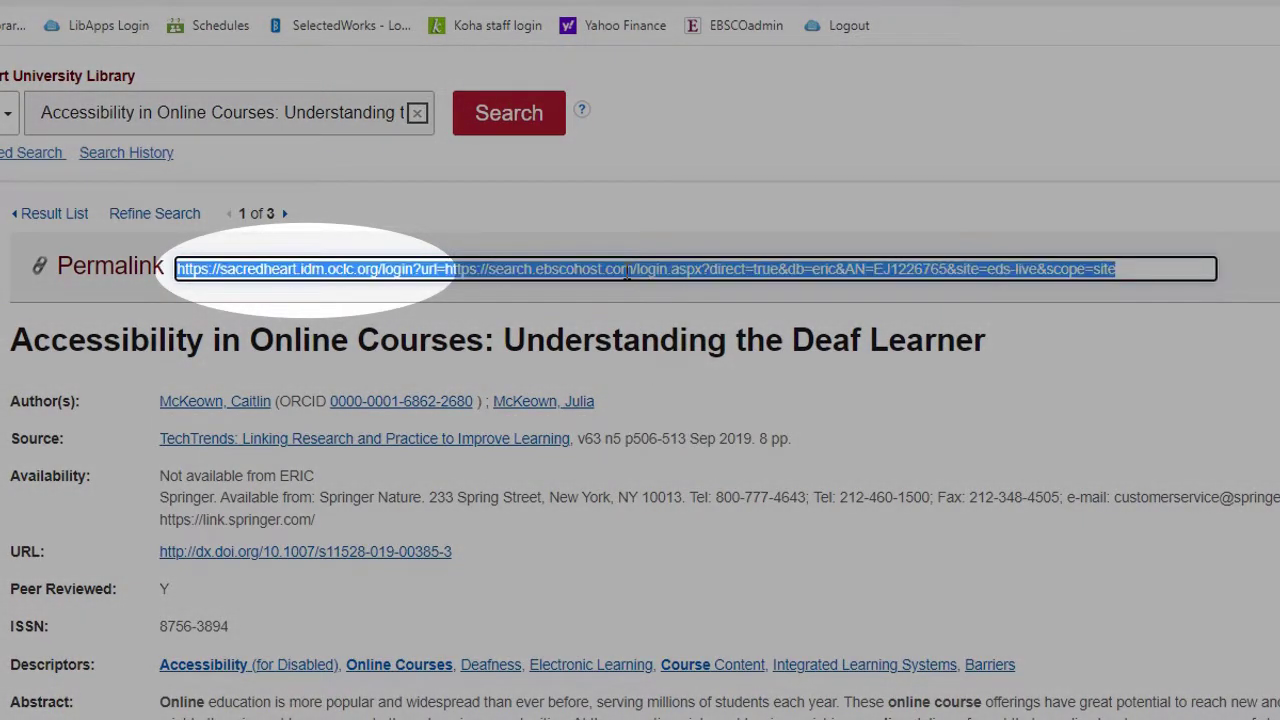